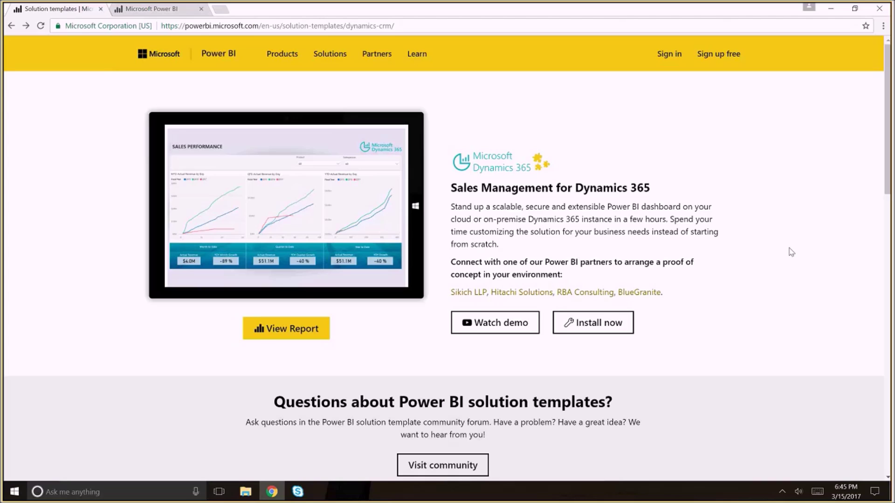
Begin installing the Sales Management for Dynamics 365 solution template via Install now
{"action": "left_click", "coordinate": [615, 321]}
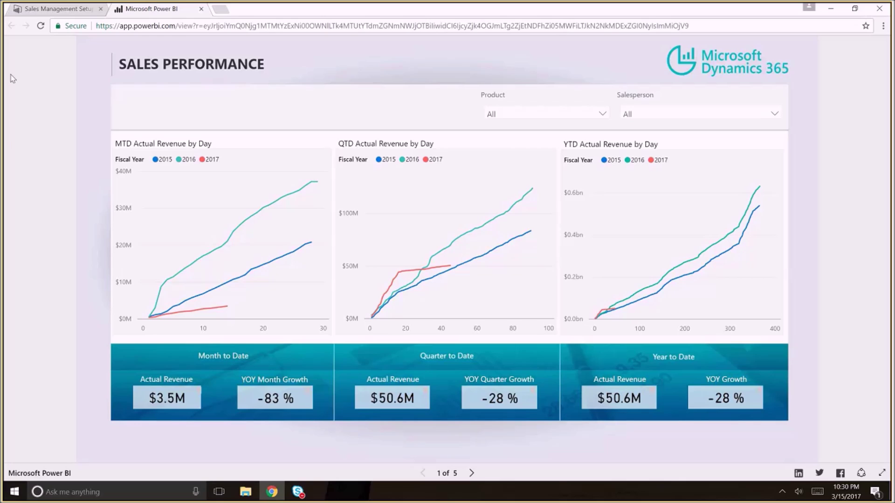
Filter Sales Performance to one salesperson in the Salesperson slicer, then advance to page two
{"action": "left_click", "coordinate": [673, 115]}
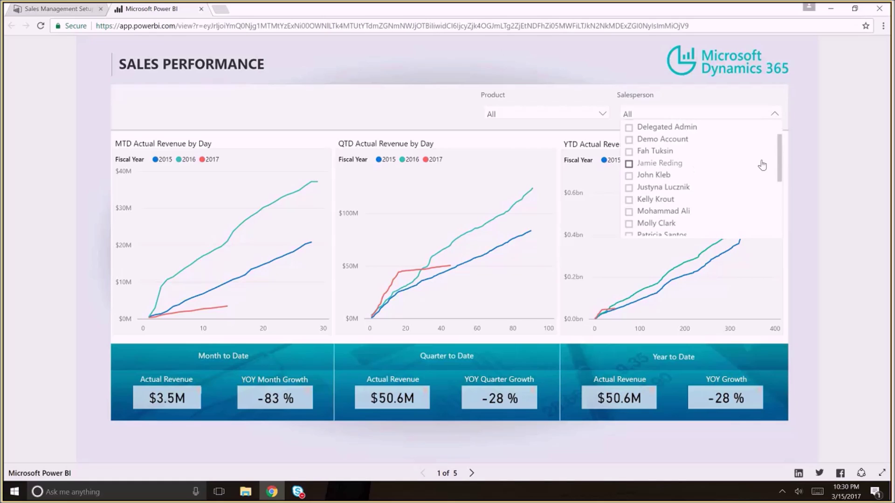
{"action": "scroll", "coordinate": [647, 206], "scroll_direction": "down", "scroll_amount": 1}
{"action": "left_click", "coordinate": [648, 204]}
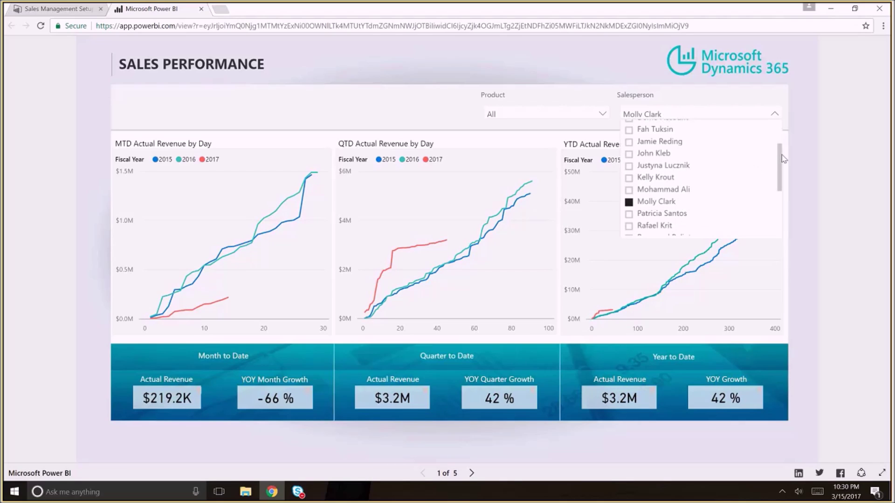
{"action": "left_click", "coordinate": [776, 115]}
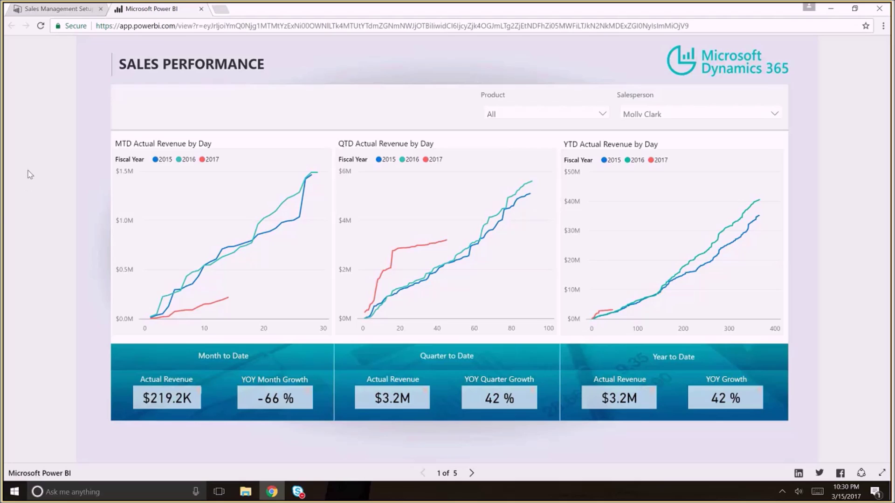
{"action": "mouse_move", "coordinate": [158, 225]}
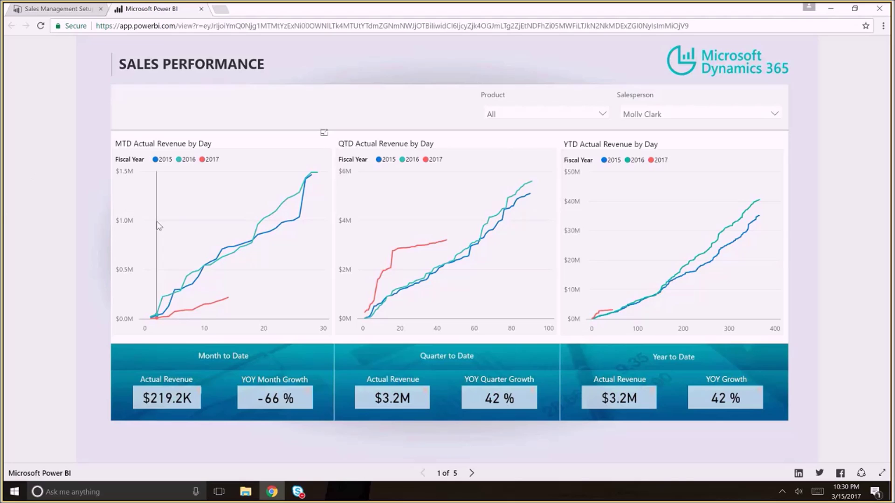
{"action": "left_click", "coordinate": [471, 474]}
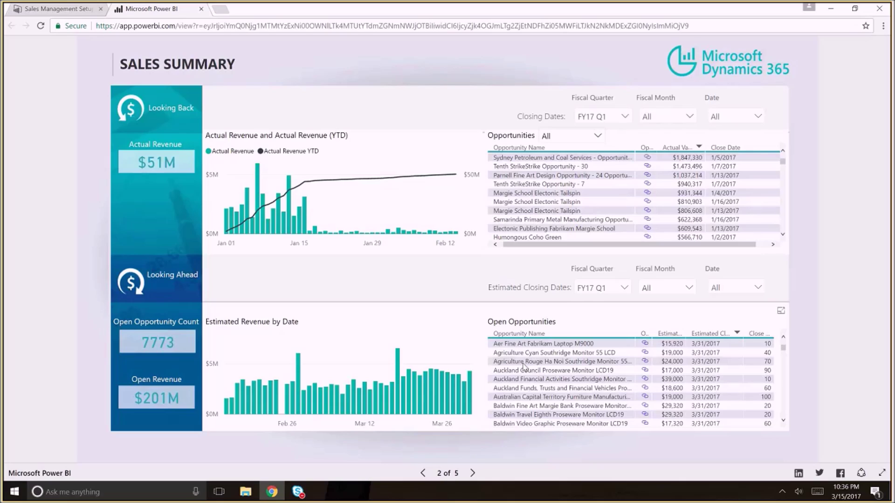
Set the Opportunities status slicer to show only Lost opportunities
{"action": "left_click", "coordinate": [597, 137]}
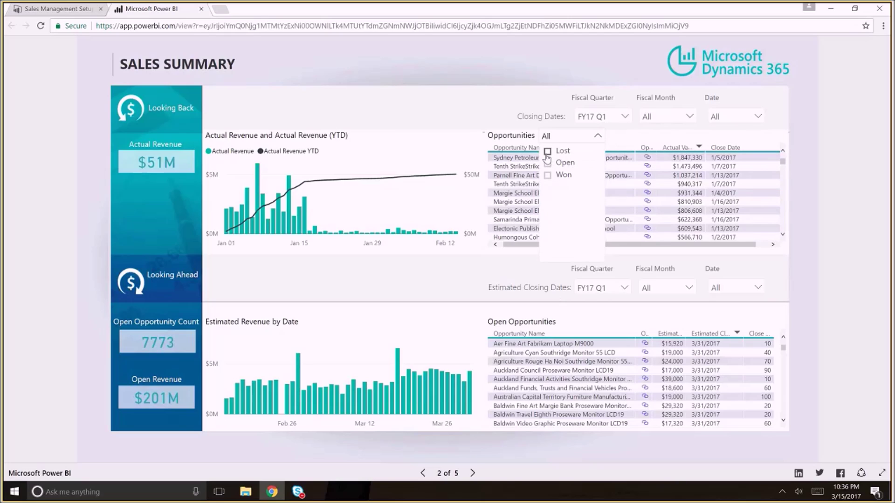
{"action": "left_click", "coordinate": [547, 153]}
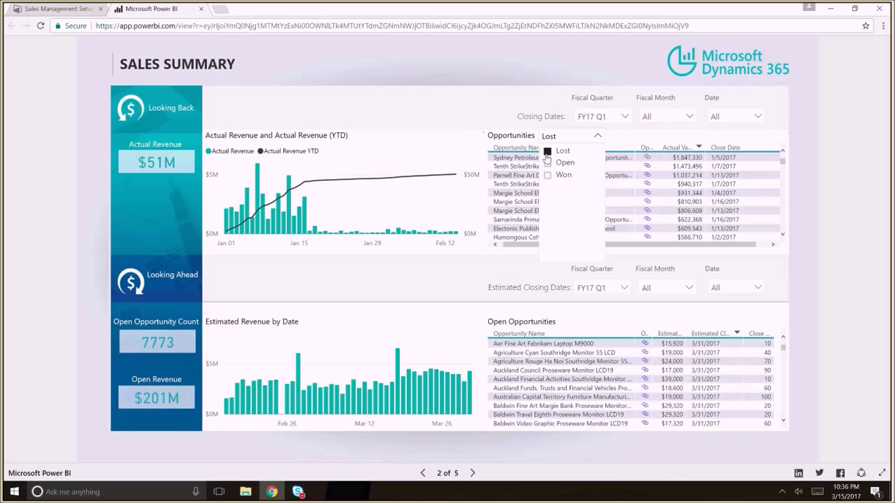
{"action": "left_click", "coordinate": [597, 138]}
Limit closing dates to fiscal month February and the single date 2/14/2017
{"action": "left_click", "coordinate": [667, 116]}
{"action": "left_click", "coordinate": [659, 154]}
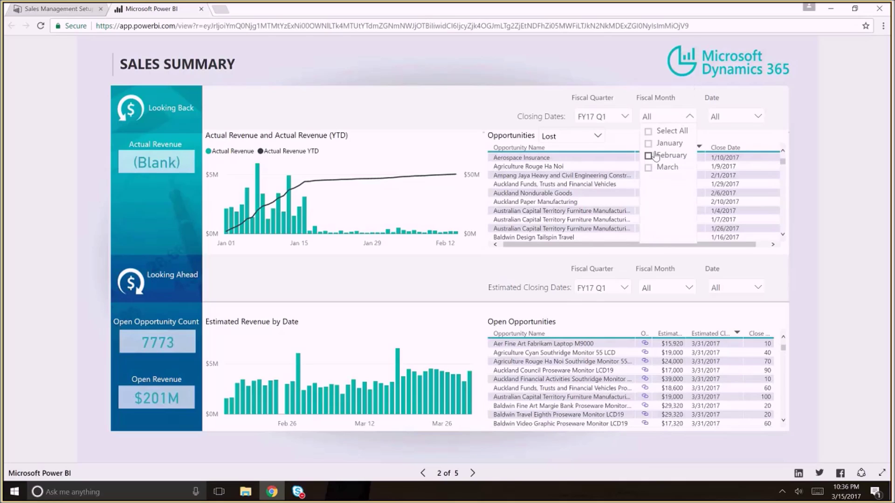
{"action": "left_click", "coordinate": [756, 116]}
{"action": "scroll", "coordinate": [765, 163], "scroll_direction": "down", "scroll_amount": 3}
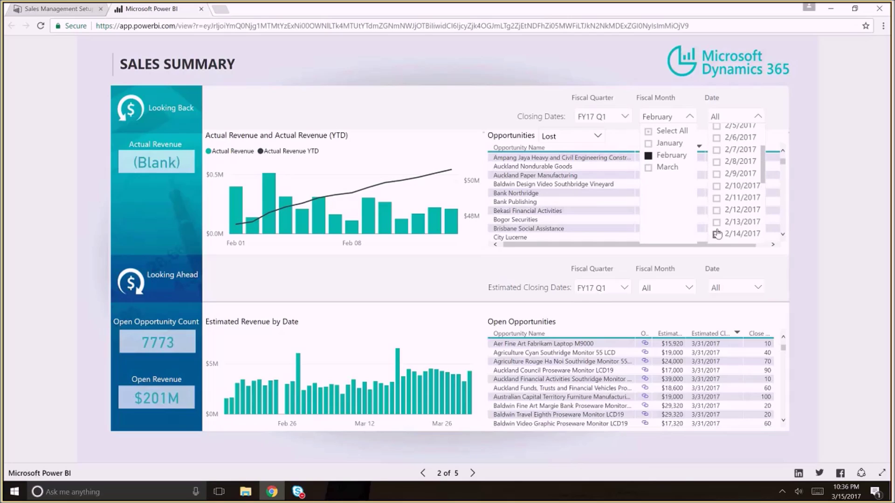
{"action": "left_click", "coordinate": [716, 234]}
{"action": "left_click", "coordinate": [759, 117]}
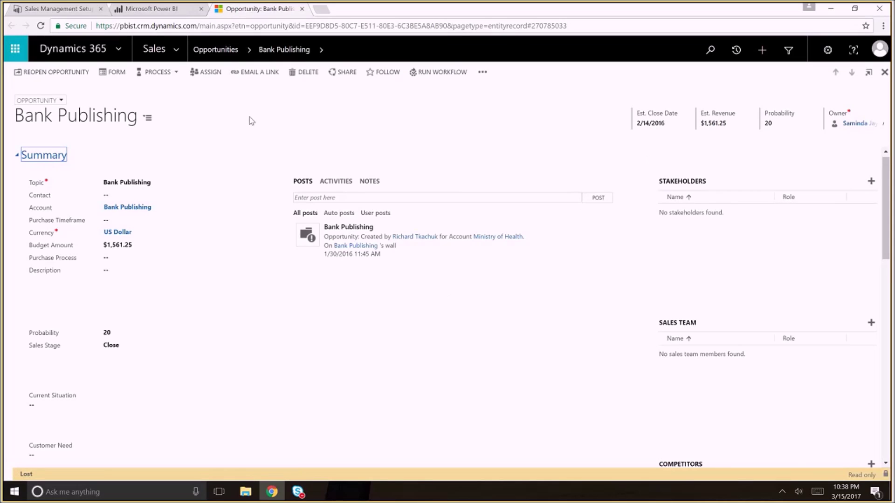
Return from the Bank Publishing record to the Power BI report tab
{"action": "left_click", "coordinate": [164, 12]}
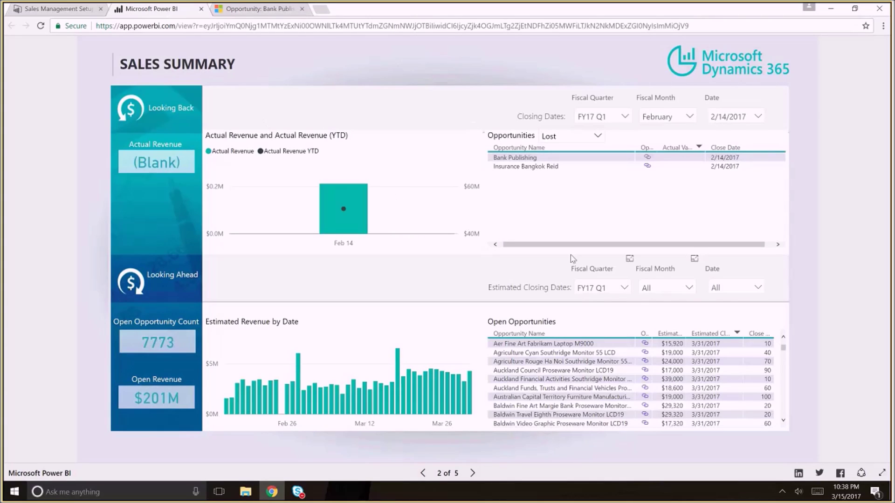
Filter open opportunities to February, date 2/16/2017, and sort them by estimated revenue
{"action": "left_click", "coordinate": [664, 288]}
{"action": "left_click", "coordinate": [657, 189]}
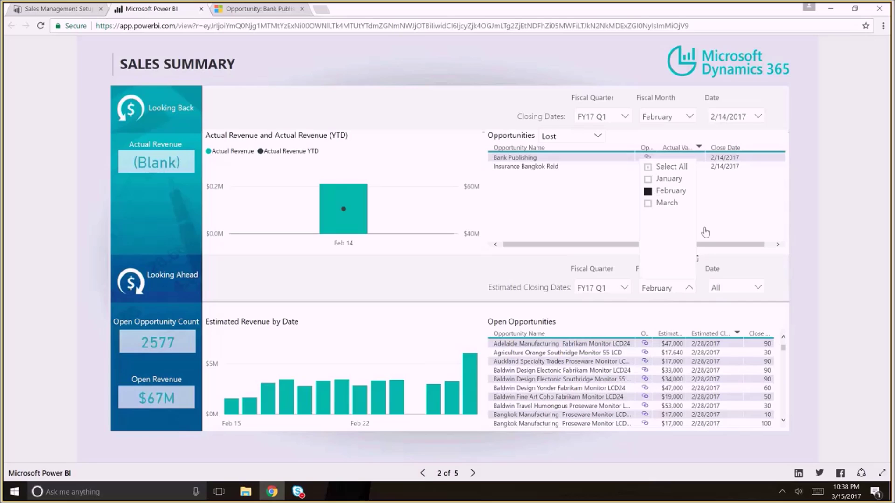
{"action": "left_click", "coordinate": [742, 285]}
{"action": "scroll", "coordinate": [720, 251], "scroll_direction": "down", "scroll_amount": 3}
{"action": "left_click", "coordinate": [717, 250]}
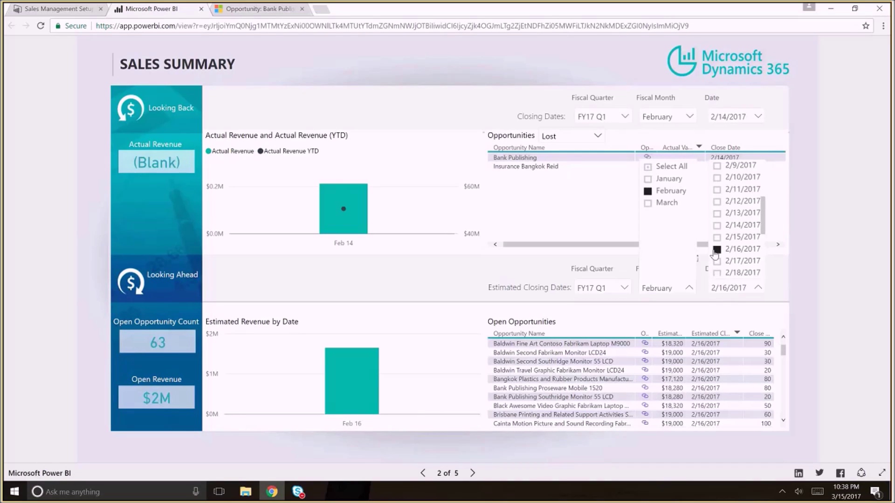
{"action": "left_click", "coordinate": [665, 336]}
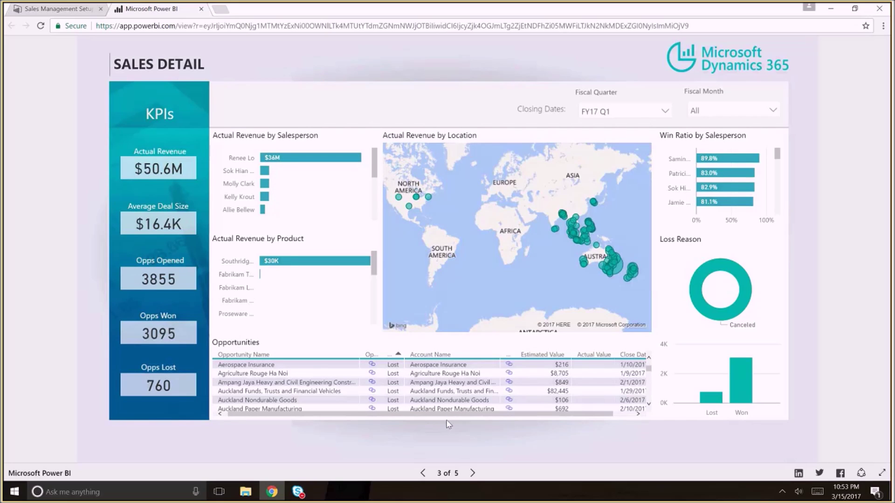
Advance to the Pipeline page and filter its Fiscal Month slicer to February
{"action": "left_click", "coordinate": [473, 473]}
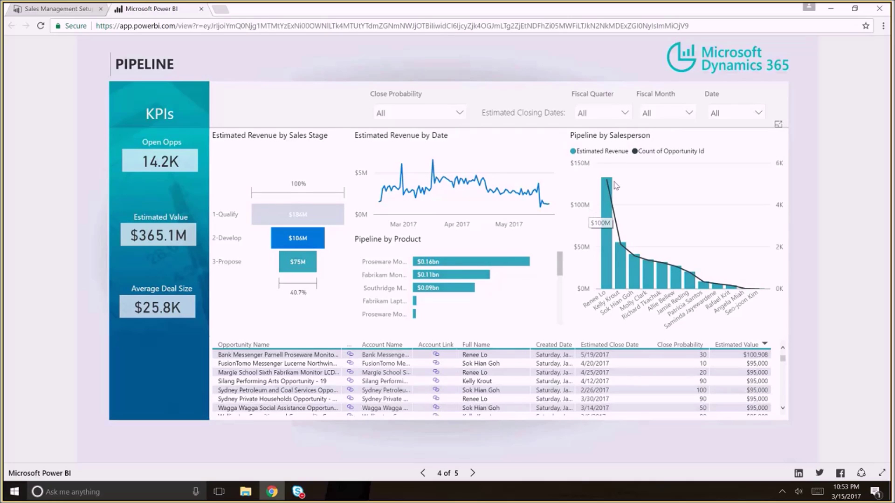
{"action": "left_click", "coordinate": [678, 113]}
{"action": "left_click", "coordinate": [649, 152]}
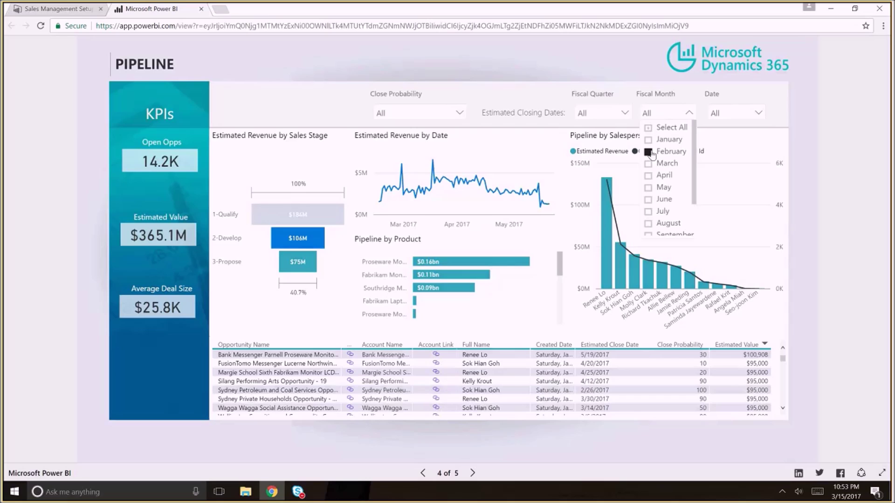
{"action": "left_click", "coordinate": [688, 113]}
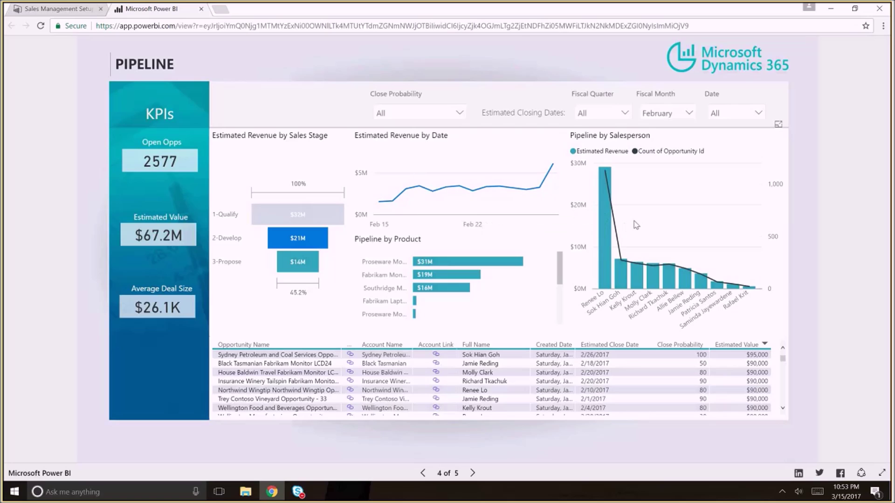
Restrict close probability to 80, 90 and 100 and focus on the tallest salesperson bar
{"action": "left_click", "coordinate": [461, 116]}
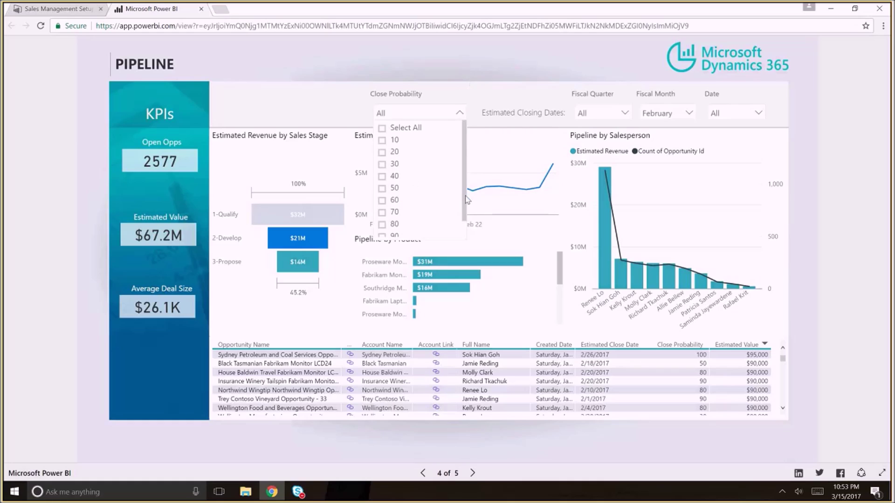
{"action": "scroll", "coordinate": [467, 219], "scroll_direction": "down", "scroll_amount": 1}
{"action": "left_click", "coordinate": [382, 207]}
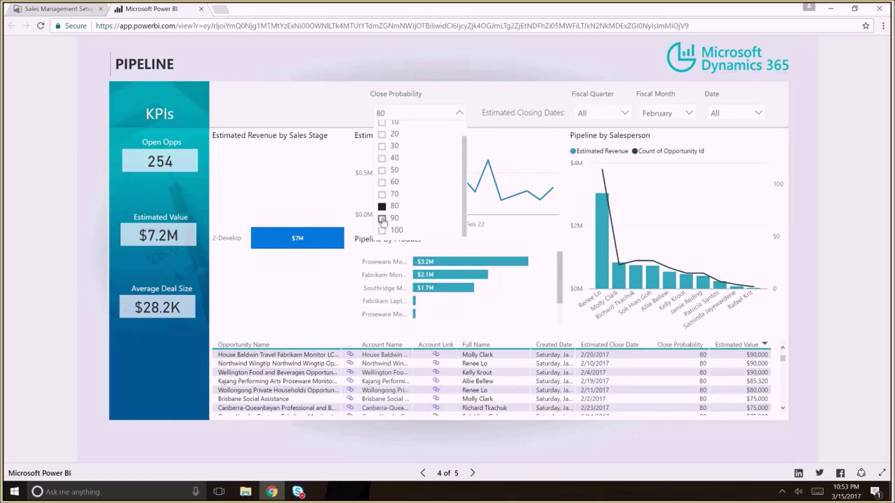
{"action": "left_click", "coordinate": [382, 231]}
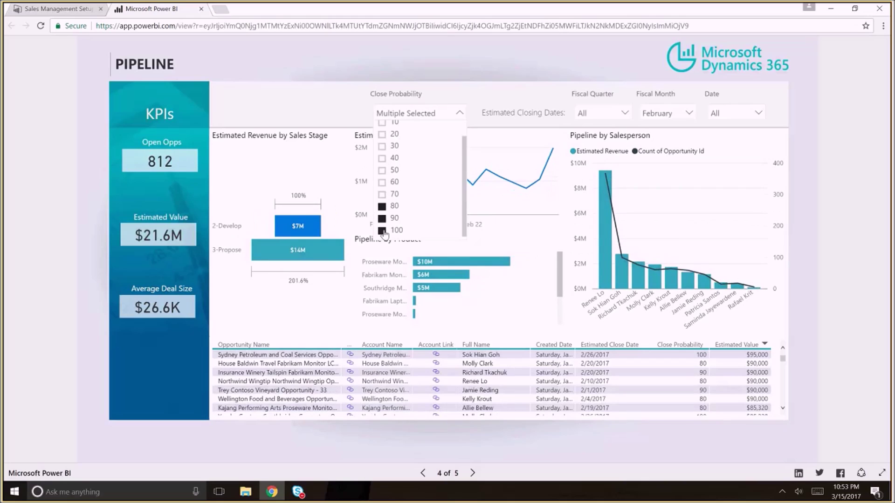
{"action": "left_click", "coordinate": [605, 245]}
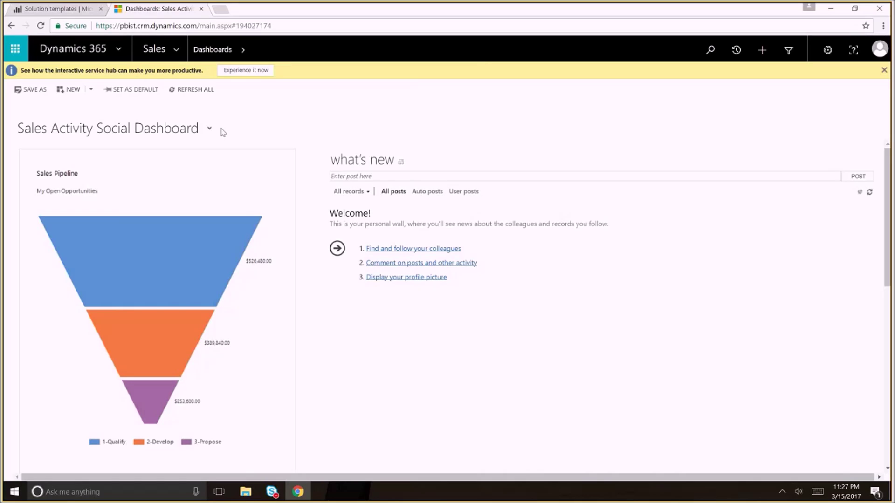
Add the Dynamics365 Power BI dashboard as a new Dynamics 365 dashboard and save it
{"action": "left_click", "coordinate": [90, 89]}
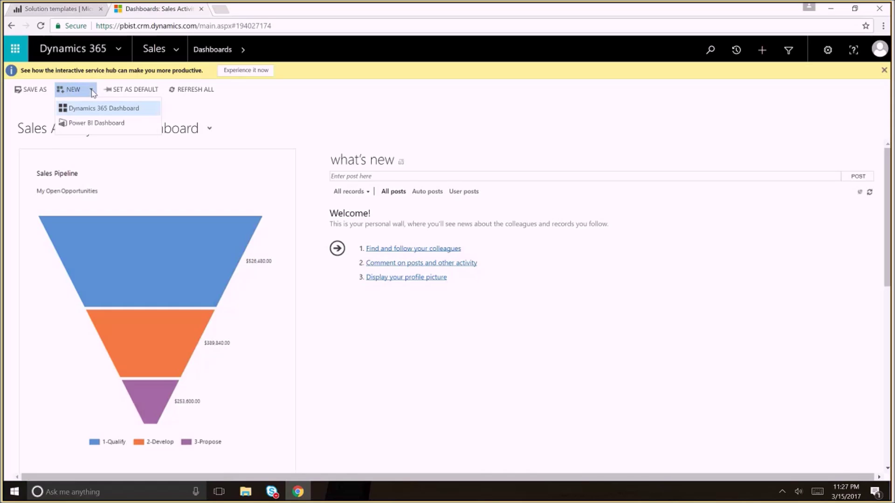
{"action": "left_click", "coordinate": [89, 124]}
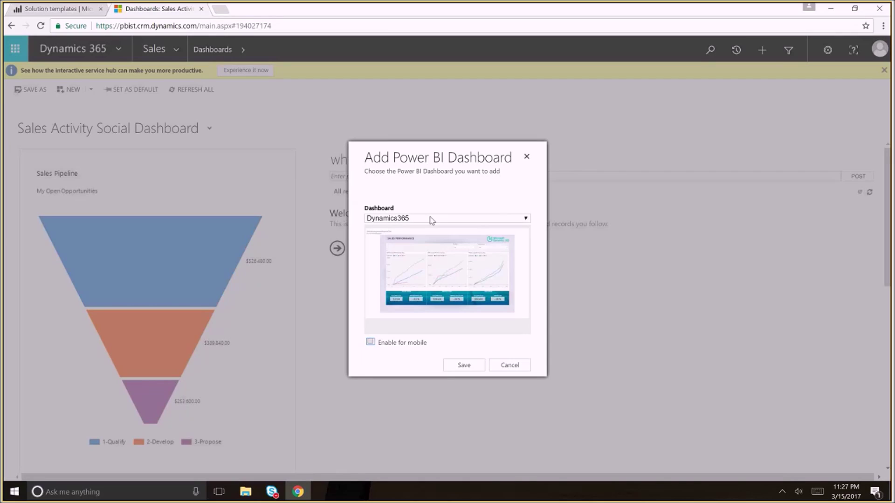
{"action": "left_click", "coordinate": [462, 369]}
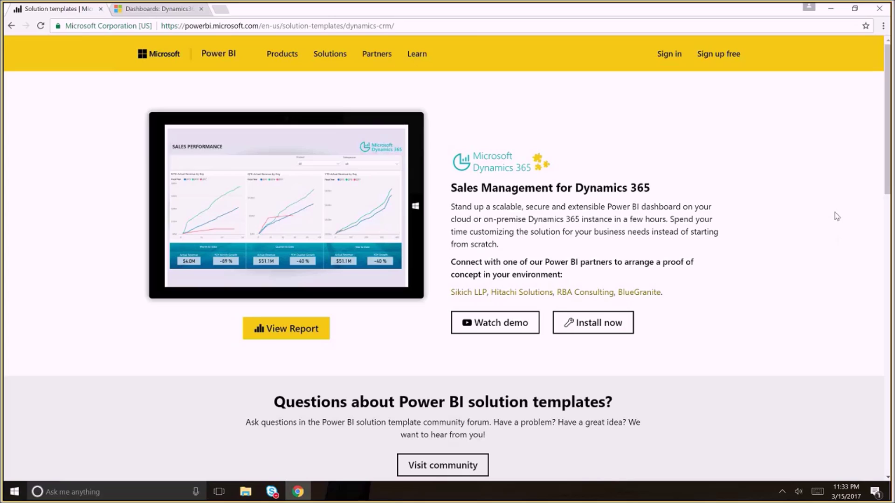
{"action": "scroll", "coordinate": [836, 217], "scroll_direction": "down", "scroll_amount": 1}
{"action": "scroll", "coordinate": [835, 217], "scroll_direction": "down", "scroll_amount": 1}
{"action": "scroll", "coordinate": [836, 217], "scroll_direction": "down", "scroll_amount": 1}
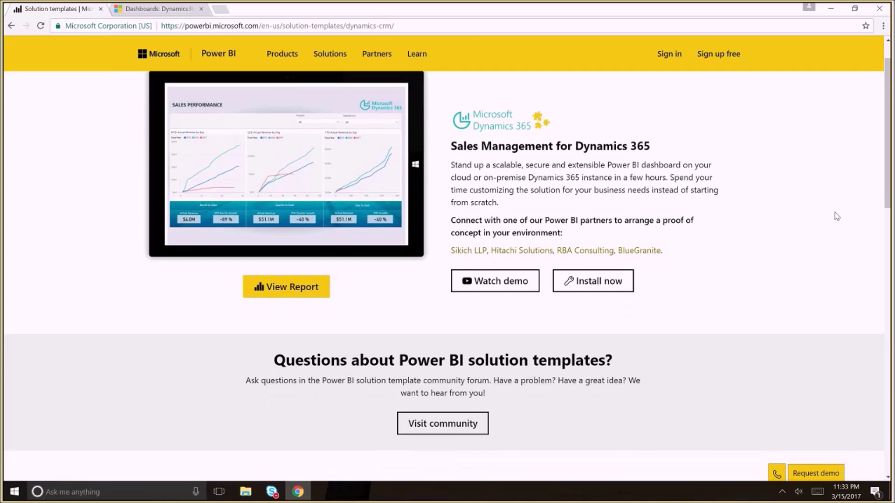